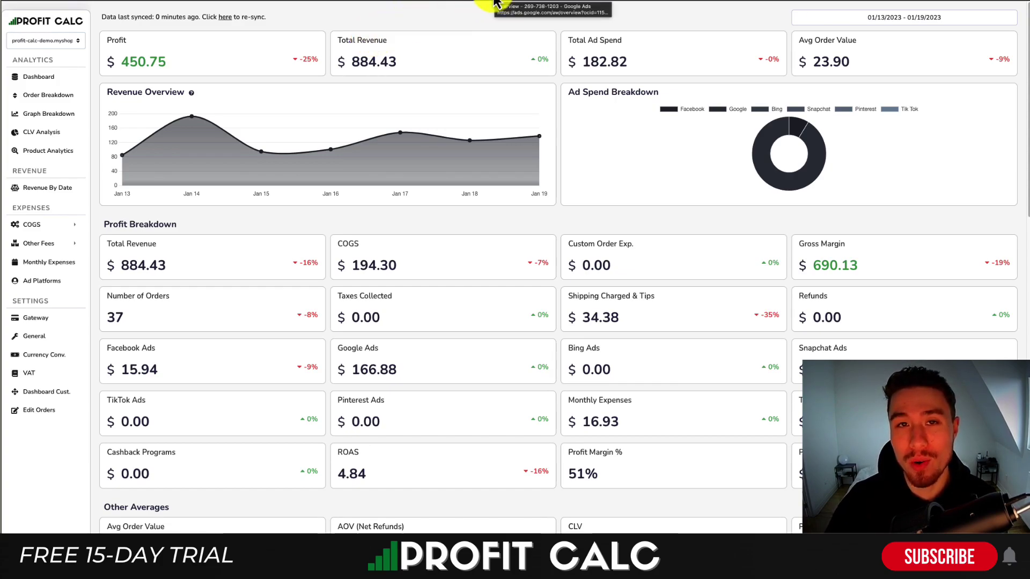
Switch the Profit Calc dashboard to Last 30 Days (12/21/2022 - 01/19/2023) and scroll through it.
left_click(899, 22)
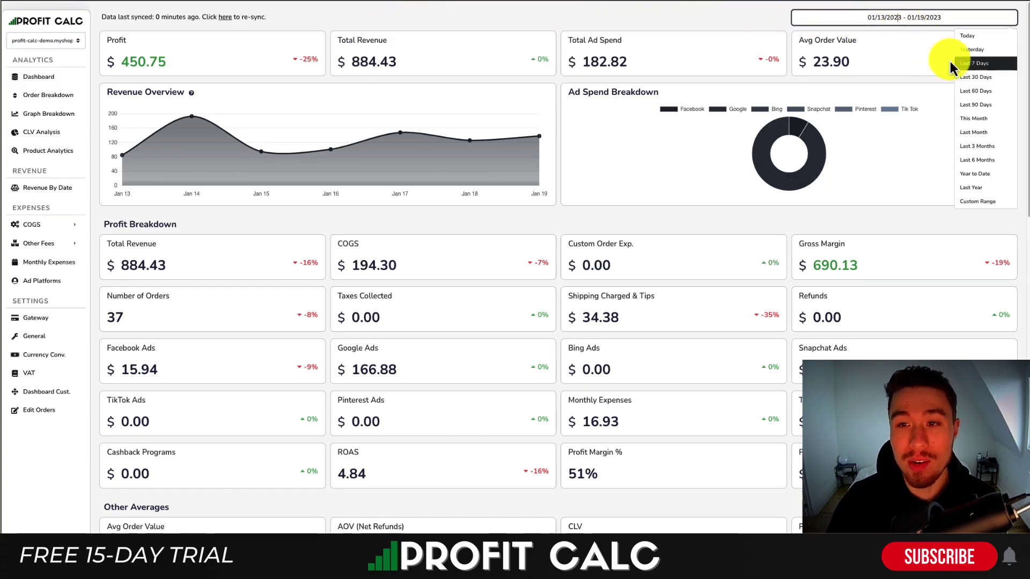
left_click(974, 80)
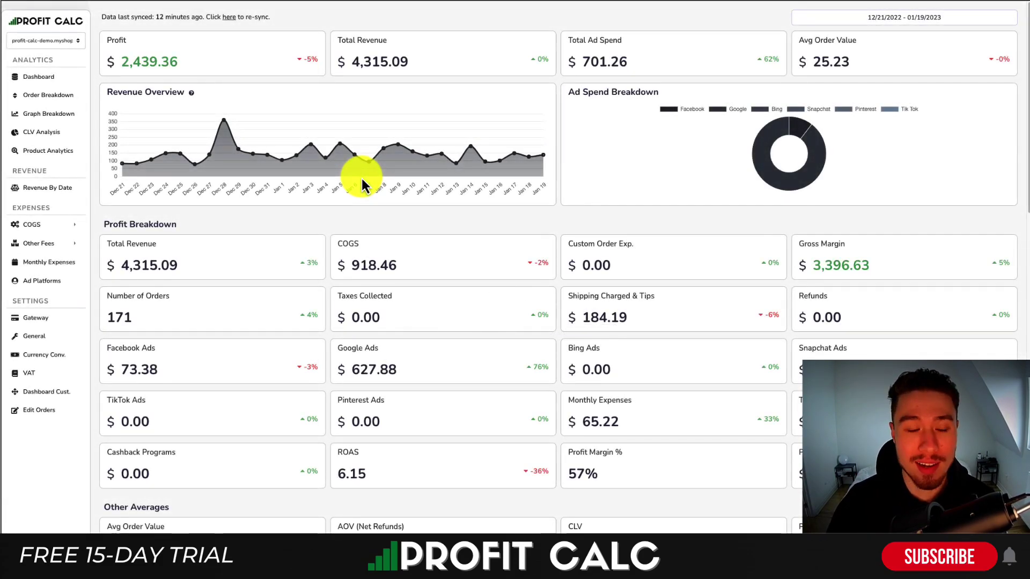
scroll(383, 204, "down", 1)
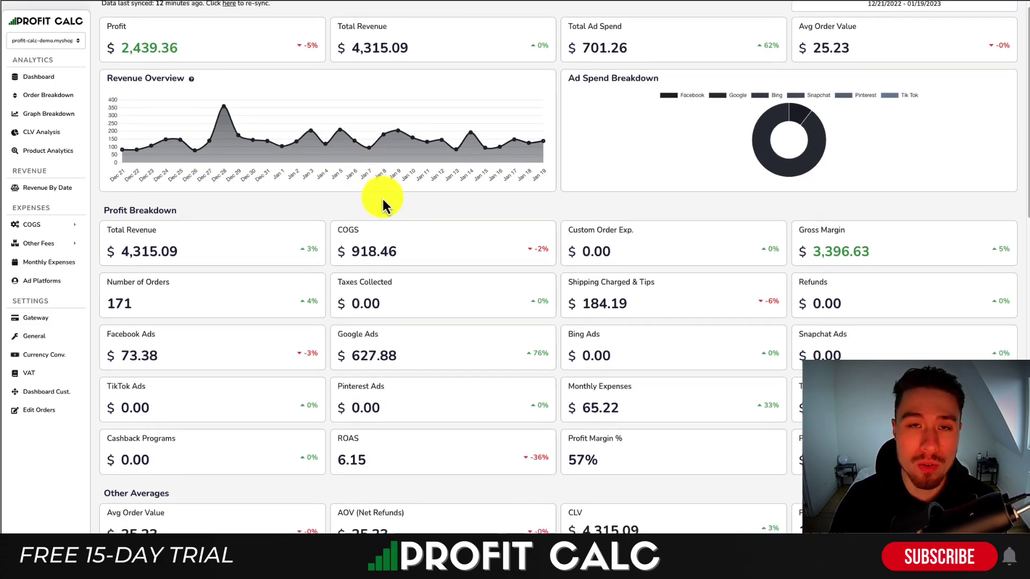
mouse_move(1014, 70)
left_mouse_down()
mouse_move(1026, 424)
mouse_move(1022, 59)
left_mouse_up()
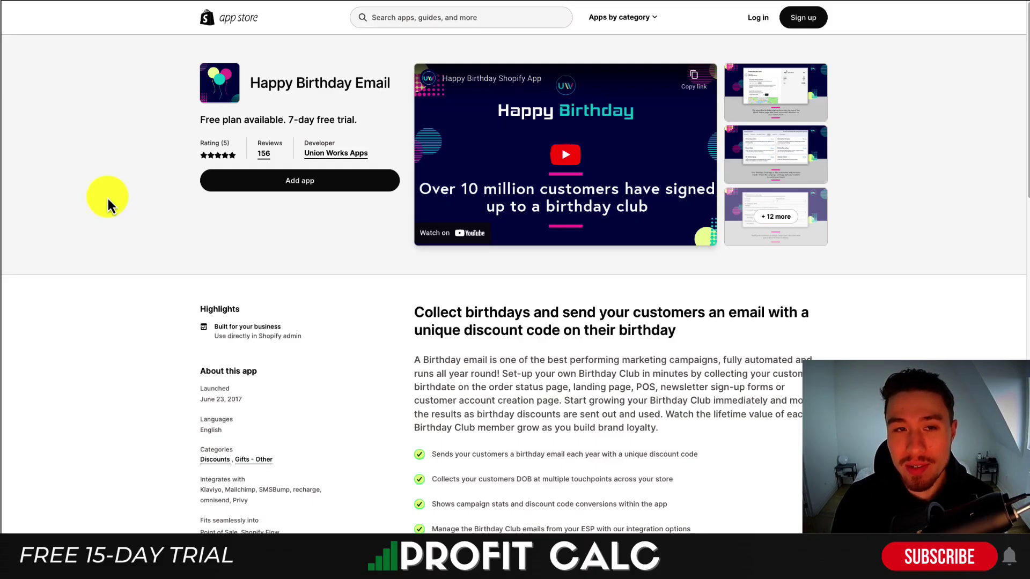
Read the Happy Birthday Email listing, highlighting the birthday-collection and discount-code headline.
left_click_drag(250, 84, 397, 85)
scroll(469, 200, "down", 2)
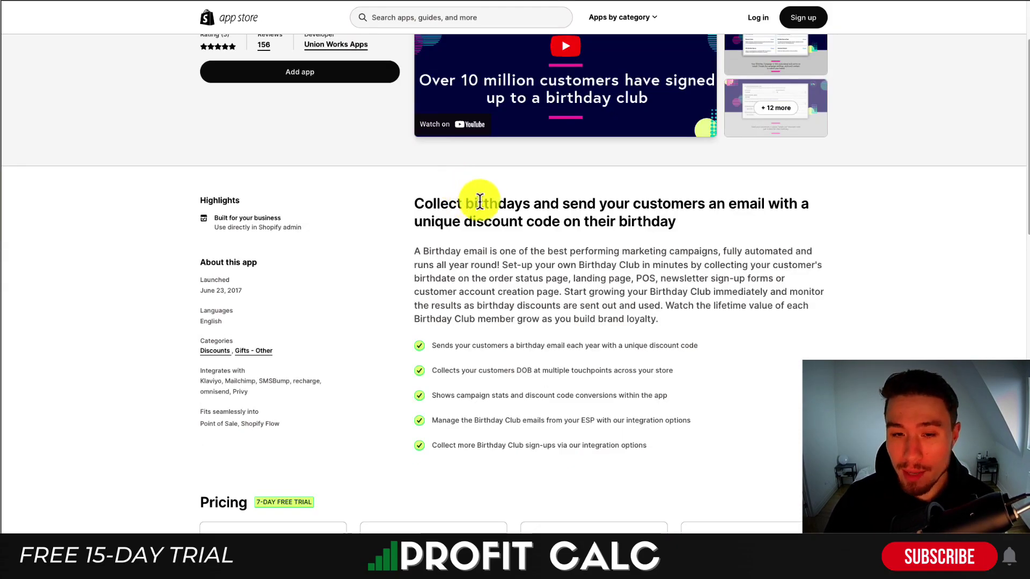
left_click_drag(475, 202, 619, 203)
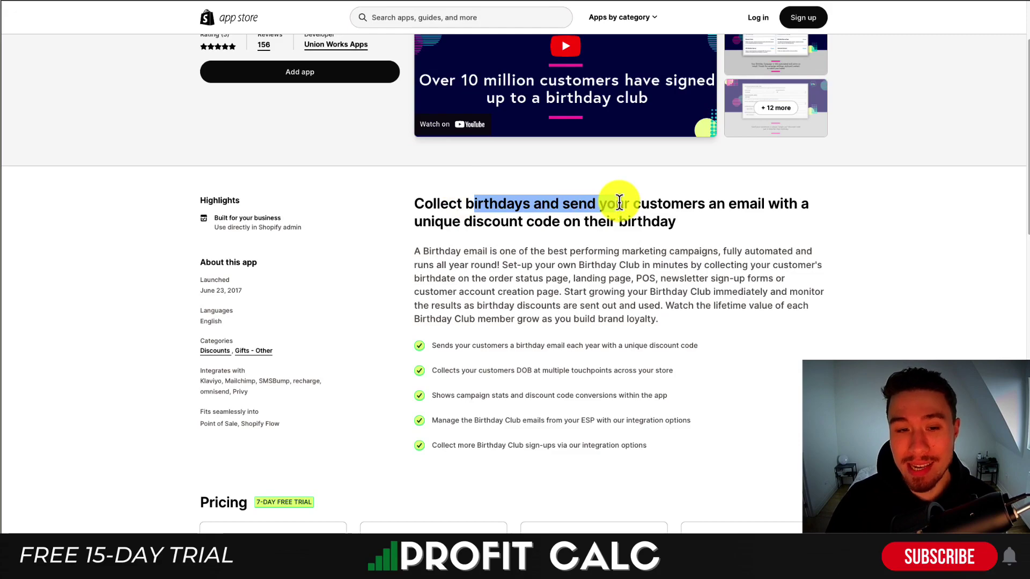
left_click_drag(518, 221, 638, 216)
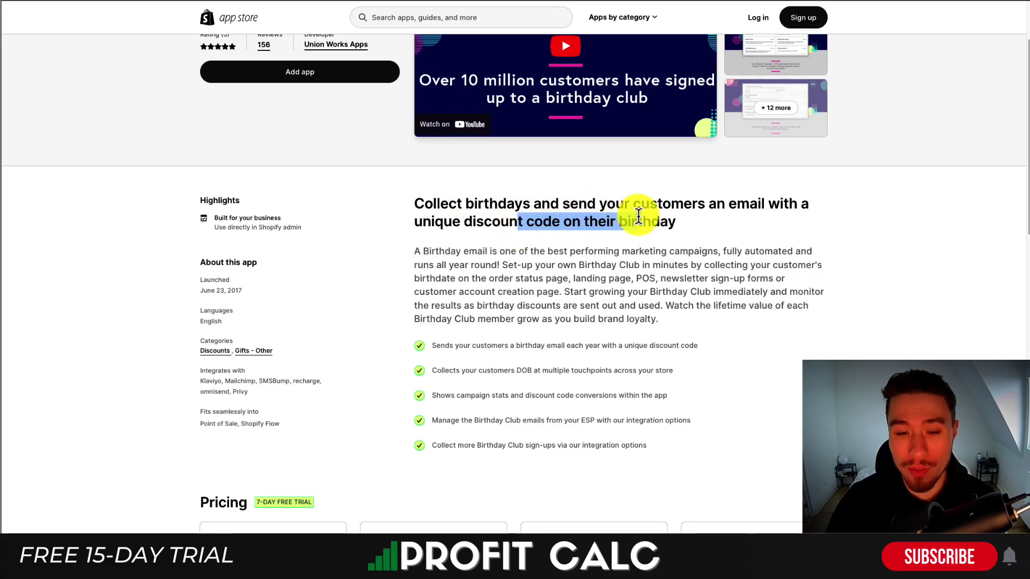
scroll(639, 216, "down", 5)
left_click_drag(211, 312, 327, 340)
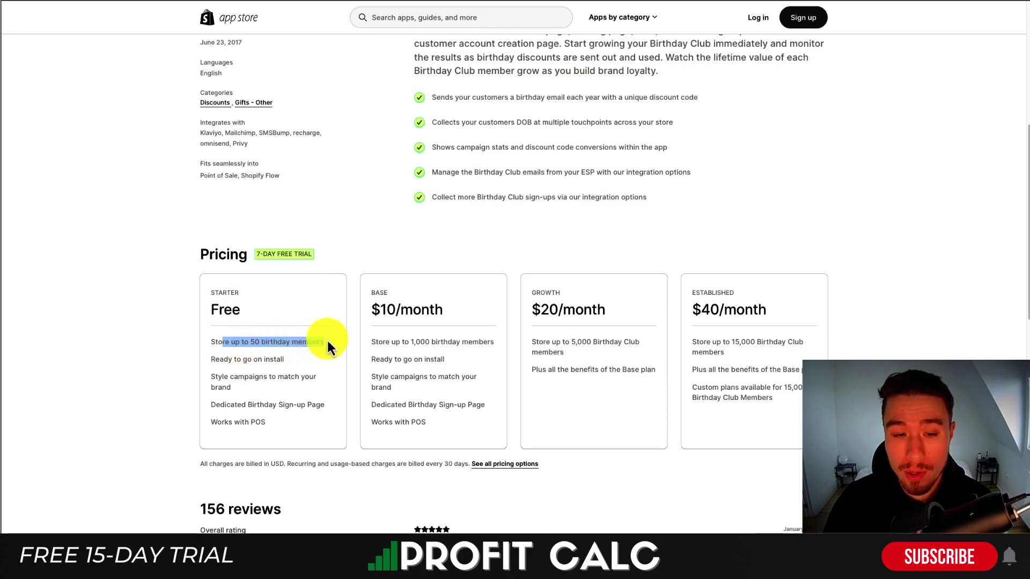
scroll(524, 317, "up", 4)
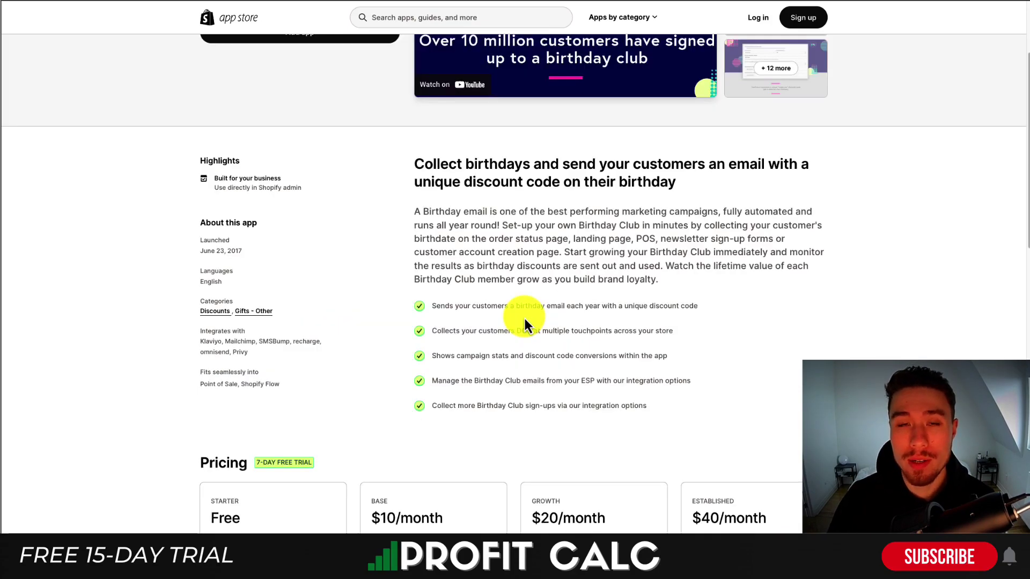
scroll(575, 269, "up", 3)
Enlarge the app's screenshots, step through two more, and close the gallery.
left_click(749, 114)
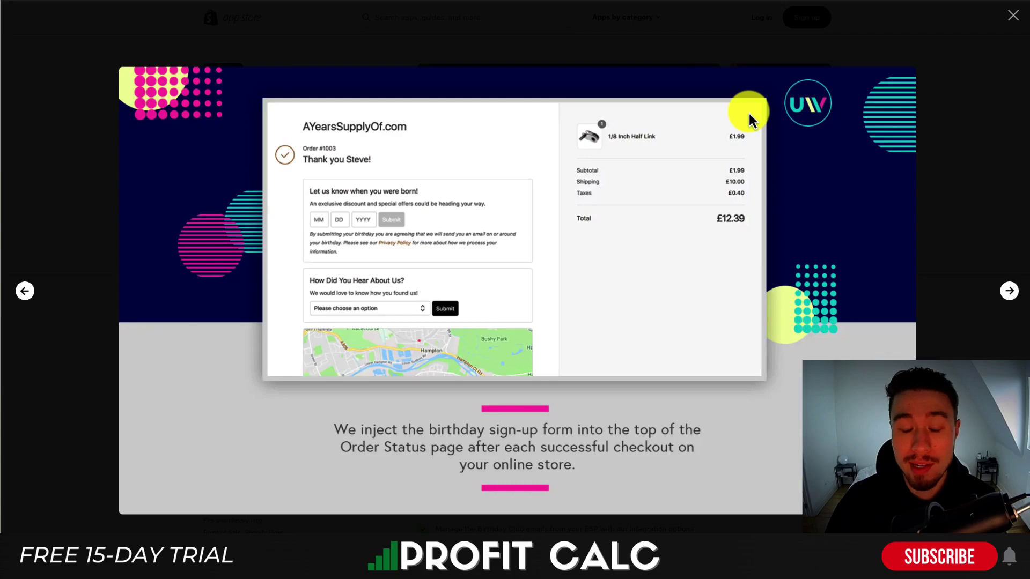
left_click(1010, 291)
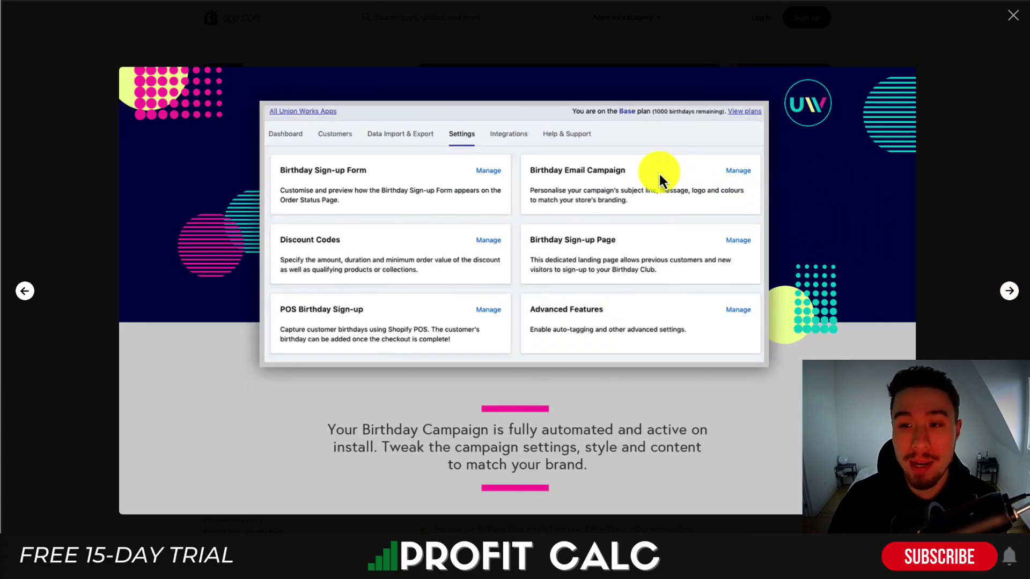
left_click(1007, 298)
key("Escape")
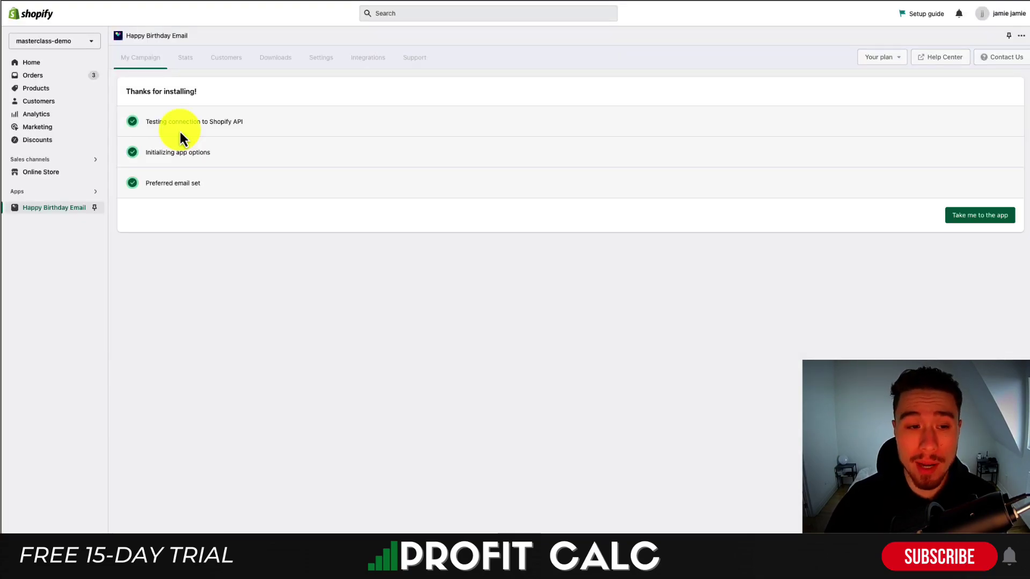
Enter the app, check the 10:00 (GMT+01:00) sending schedule, and open Birthday Sign-up Page settings.
left_click(966, 218)
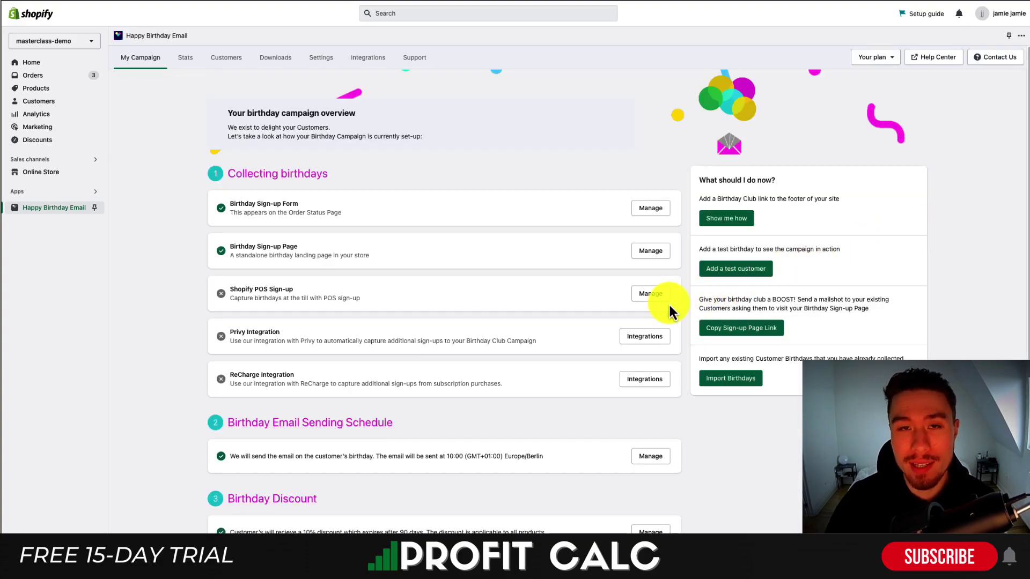
scroll(668, 303, "down", 1)
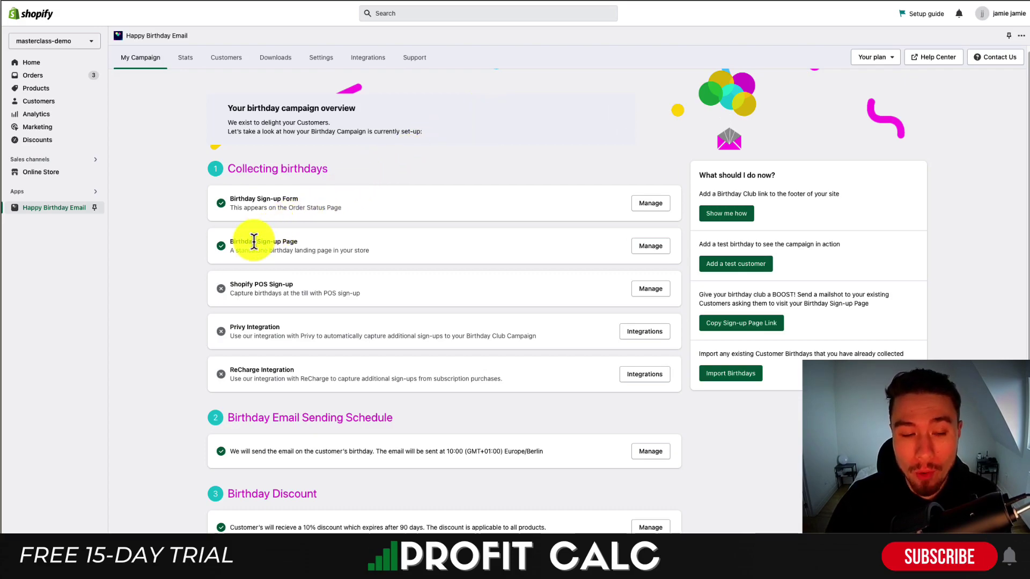
left_click_drag(288, 451, 445, 451)
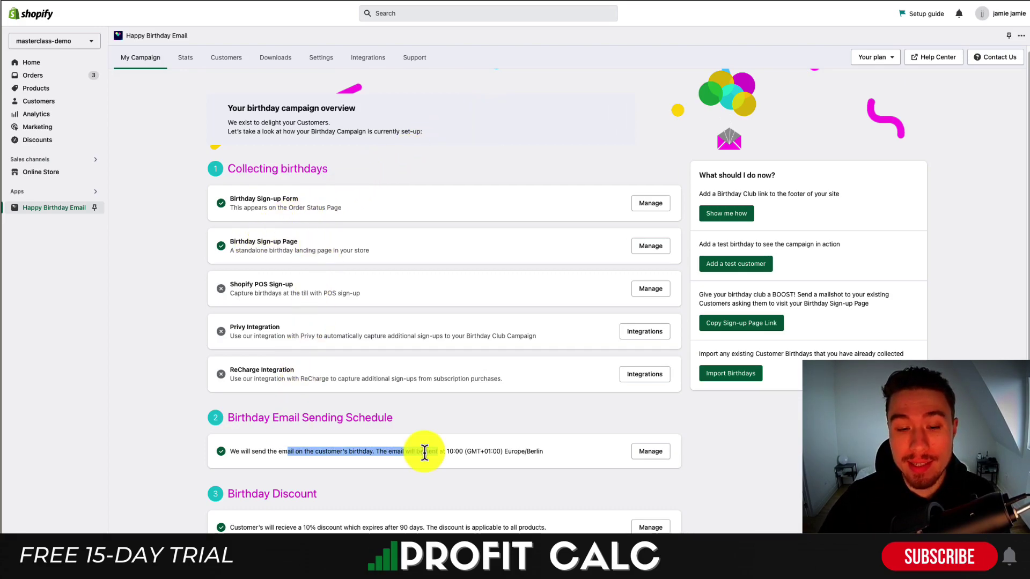
left_click_drag(363, 451, 503, 451)
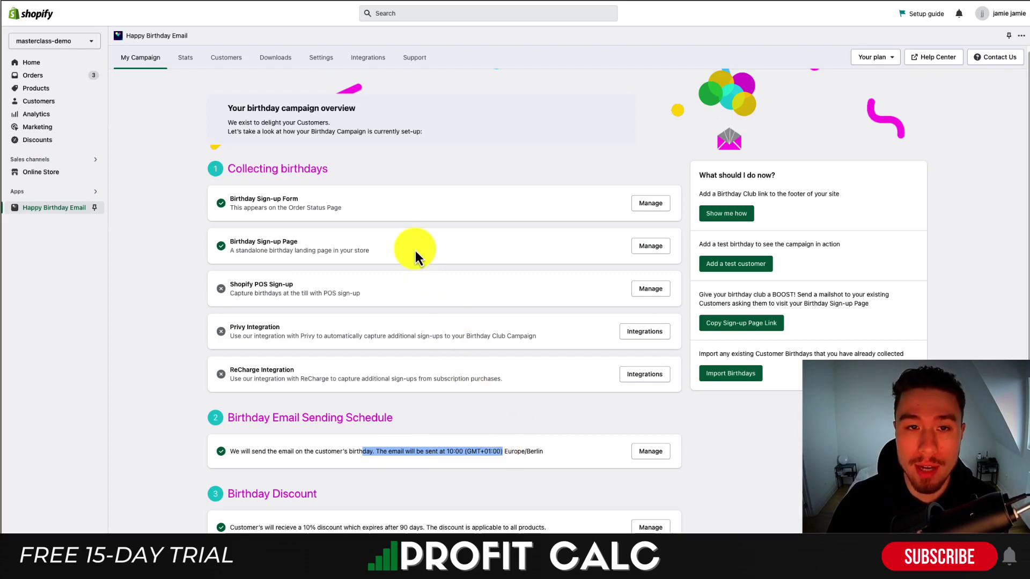
left_click(502, 249)
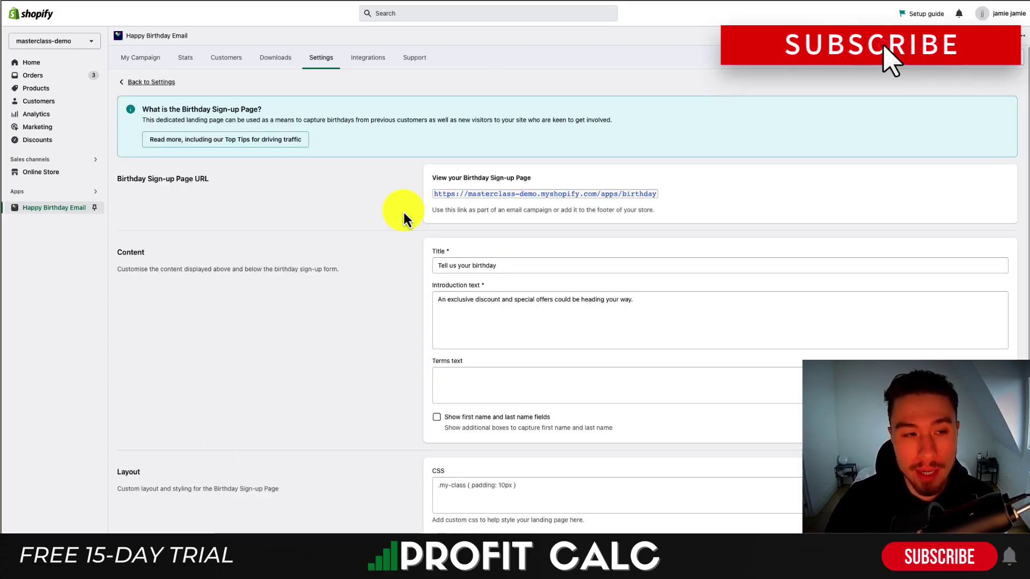
Preview the live sign-up page, toggle the first and last name fields, and save.
left_click(449, 204)
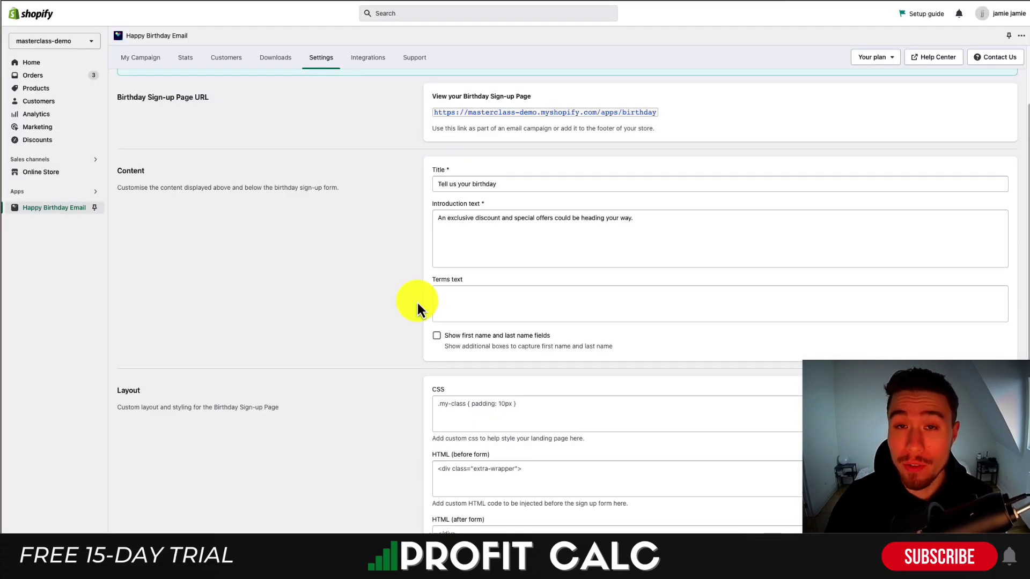
left_click(481, 339)
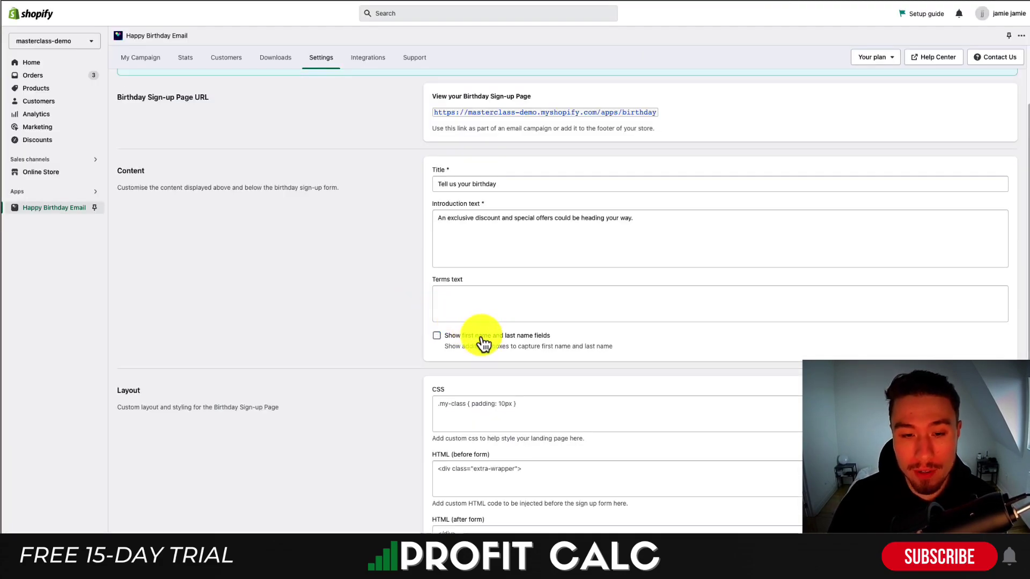
scroll(482, 343, "down", 2)
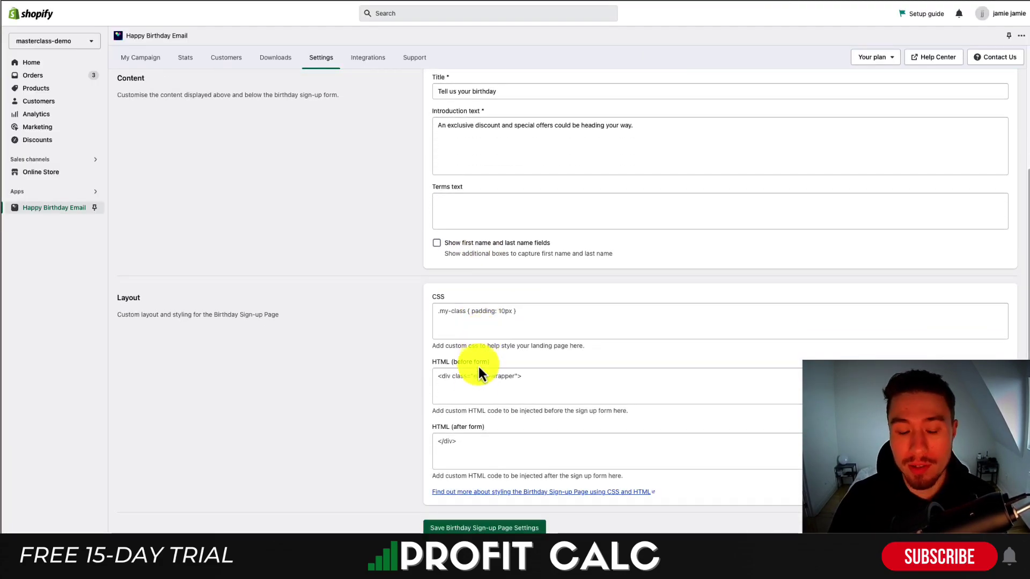
left_click(463, 529)
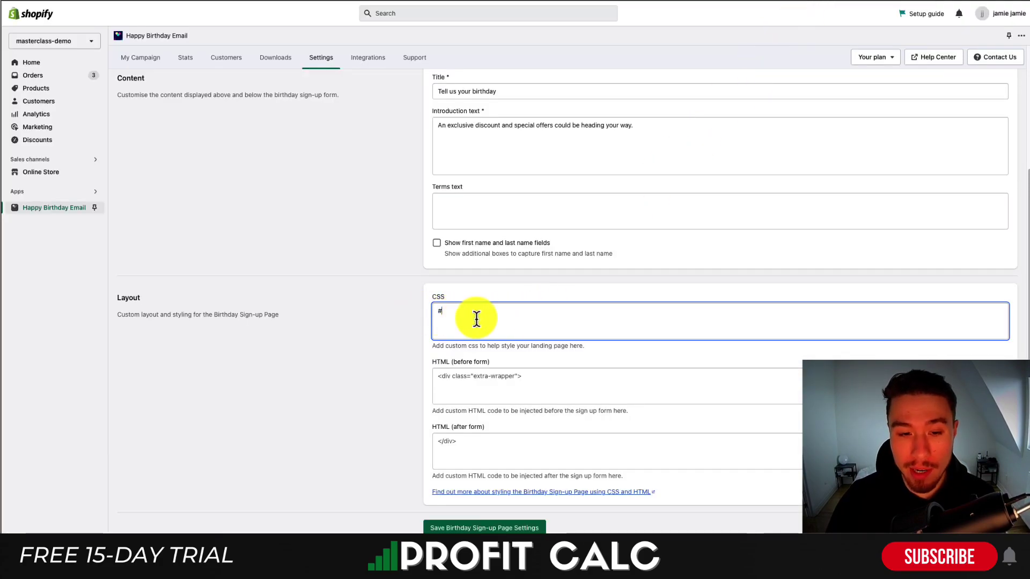
Add CSS for #hb_submit_birthday_details: full-width, white text, #111111 background, rounded corners, then save.
type("hb_submit_birthday_details")
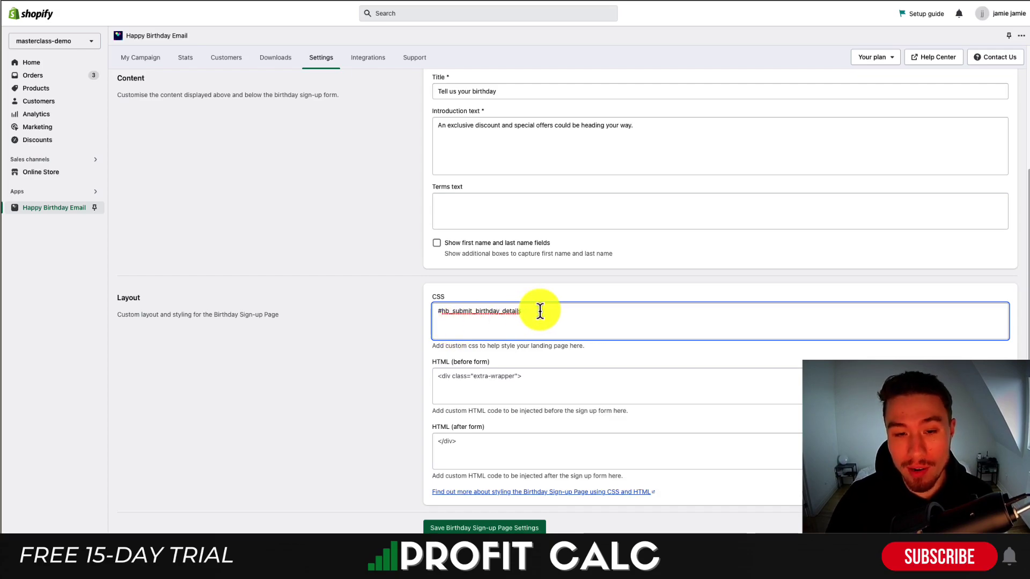
type("{ color: white; border-radius: 5px; background-color: #111111; margin-top: 15px;  width: 100%; }")
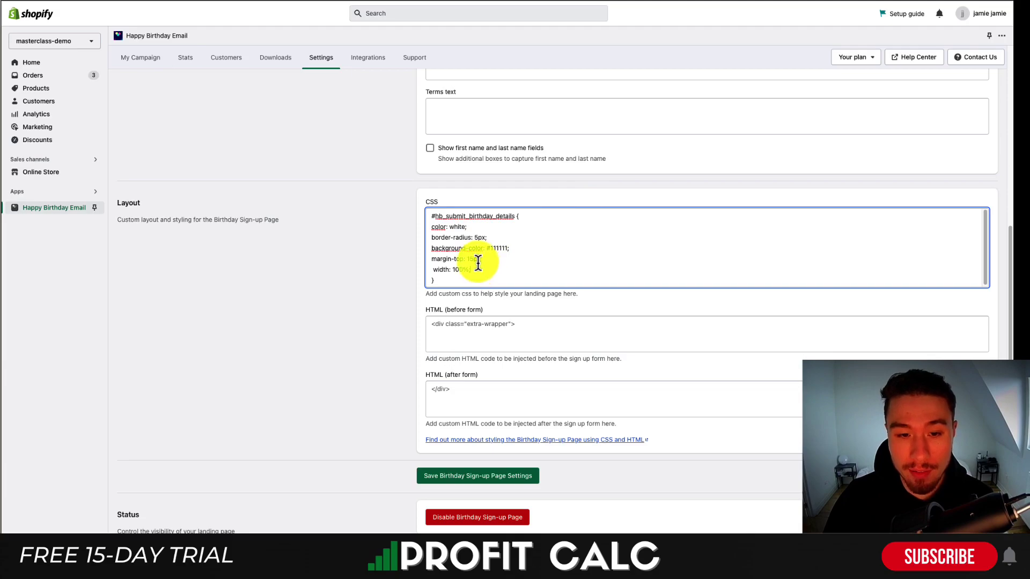
key("ctrl+a")
key("Tab")
left_click(490, 270)
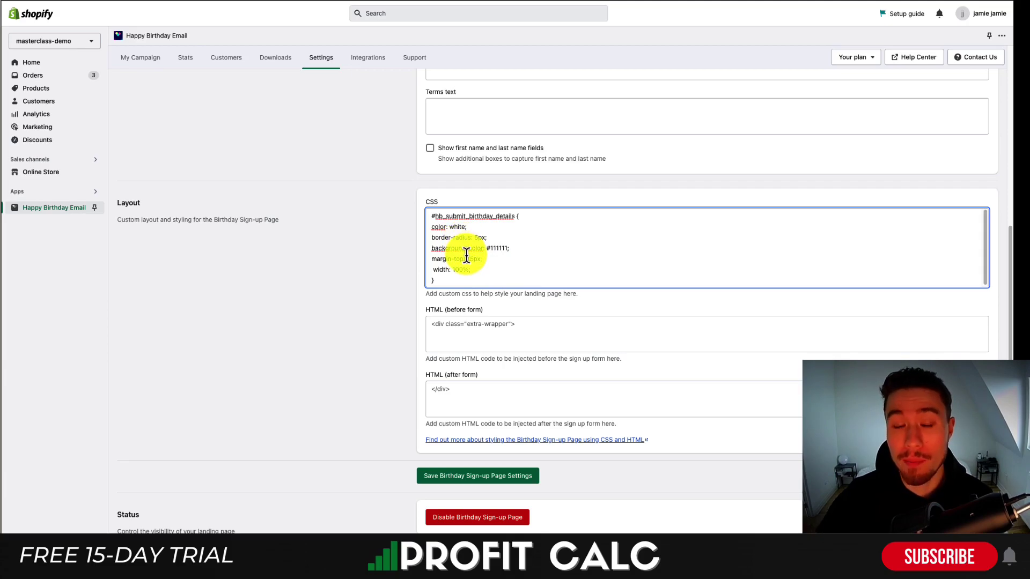
left_click(480, 476)
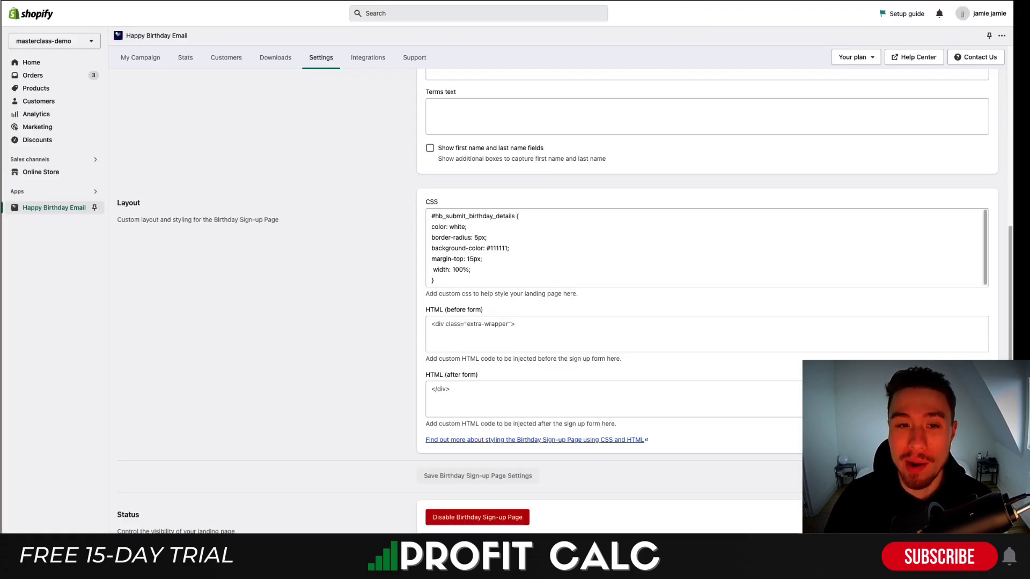
Check the restyled sign-up page, then return to the campaign's Birthday Email Sending Schedule.
scroll(558, 289, "up", 5)
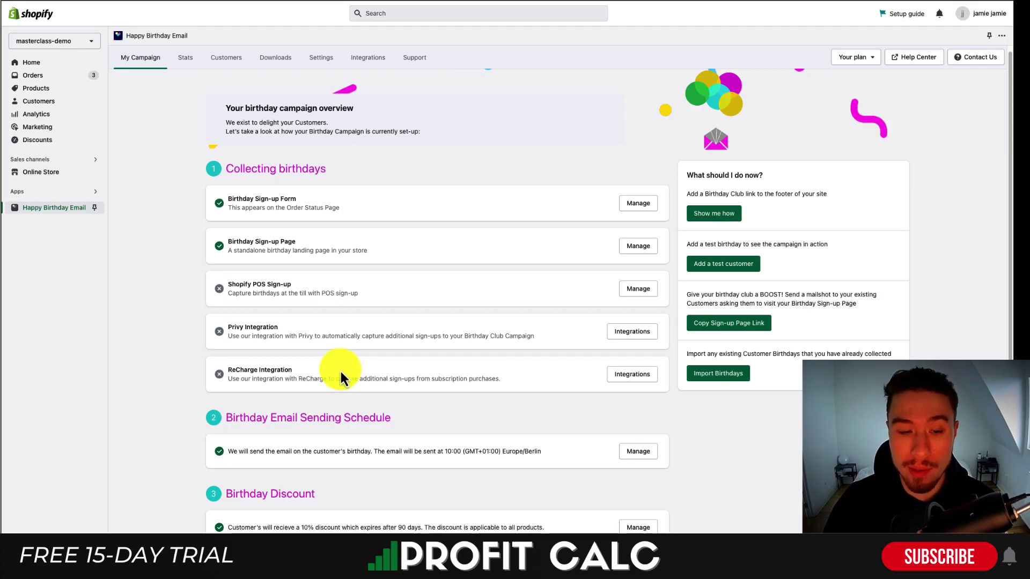
left_click_drag(300, 419, 339, 424)
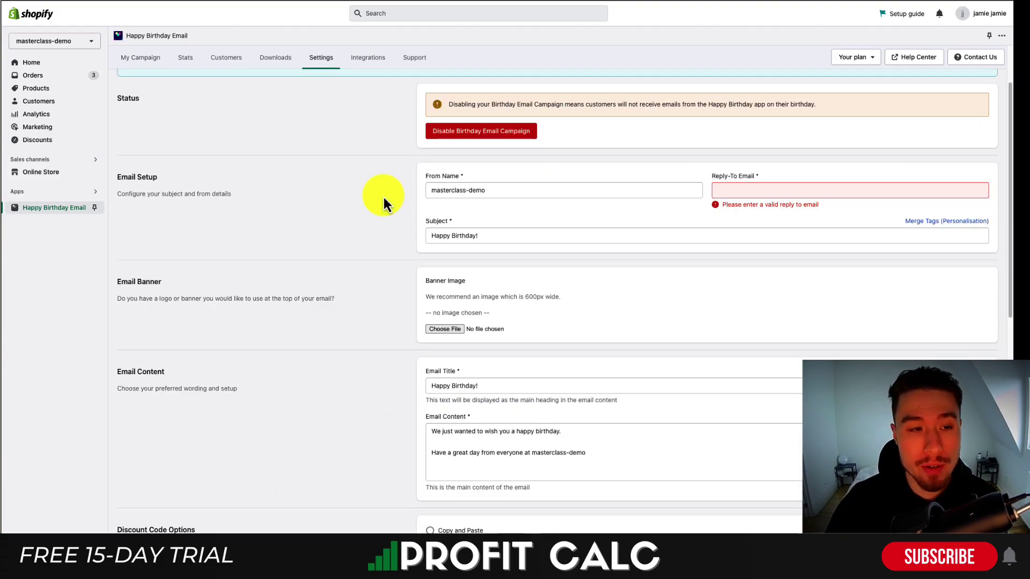
Add a 🎉 party popper emoji to the 'Happy Birthday!' email subject.
left_click(445, 190)
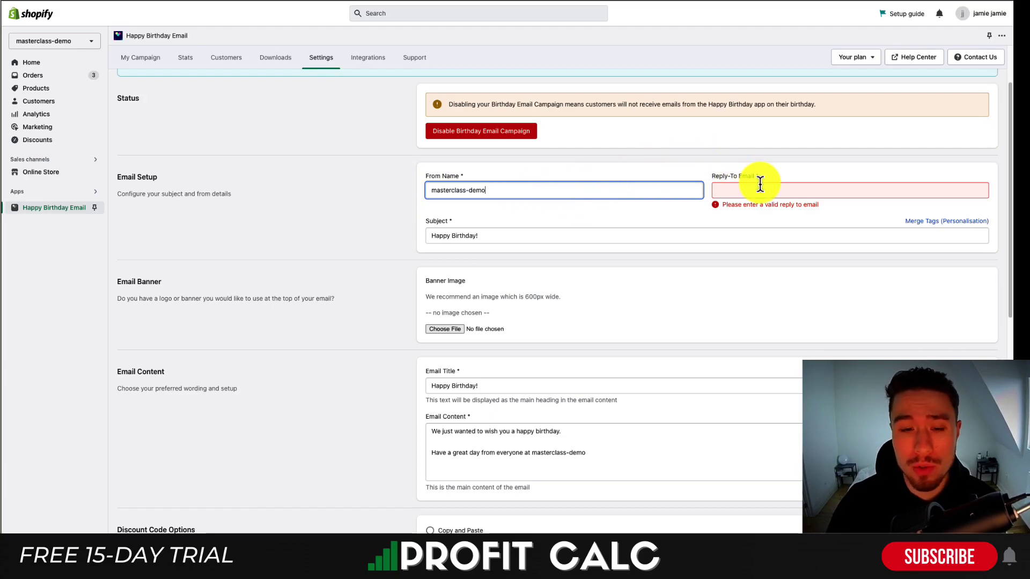
left_click(498, 236)
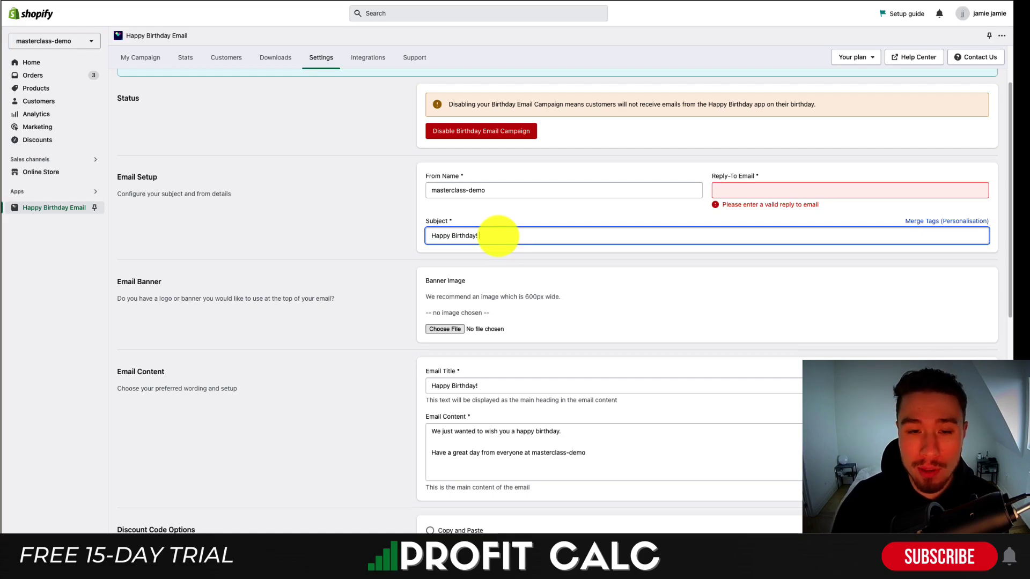
key("ctrl+super+space")
left_click(510, 280)
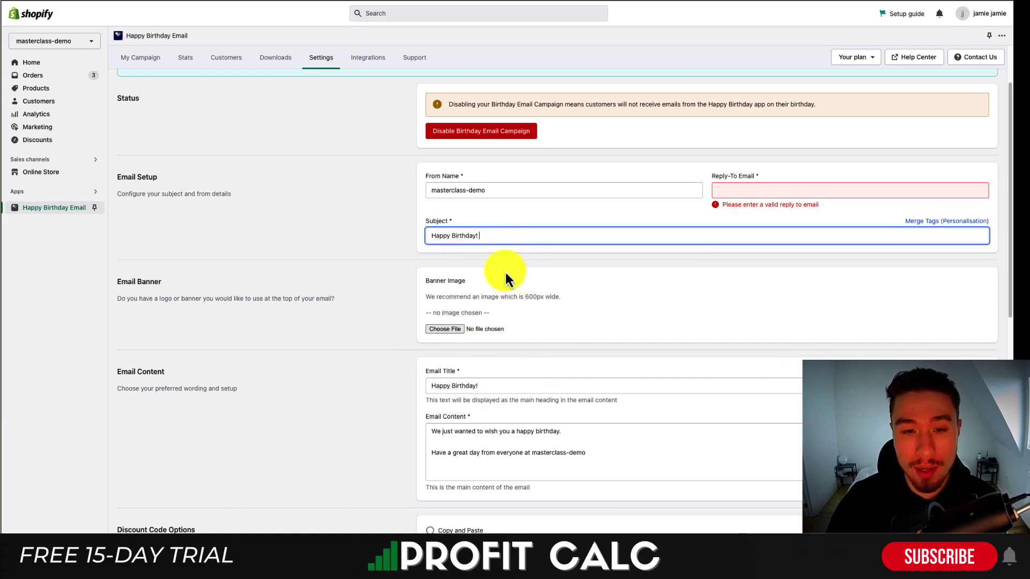
Review the email title, body and discount-code text, and start adding terms and conditions.
scroll(408, 323, "down", 2)
scroll(408, 323, "down", 3)
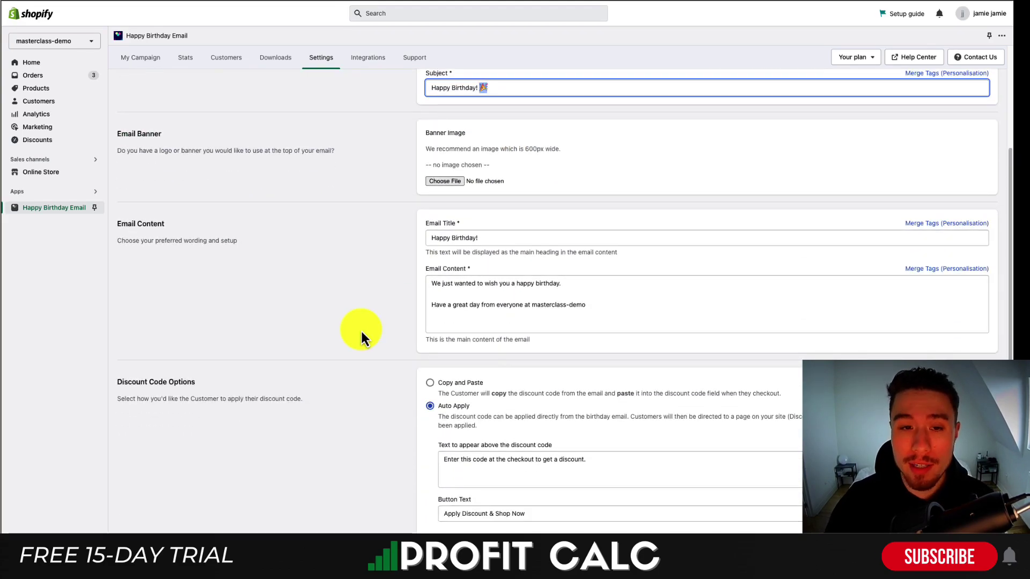
left_click(517, 240)
key("Tab")
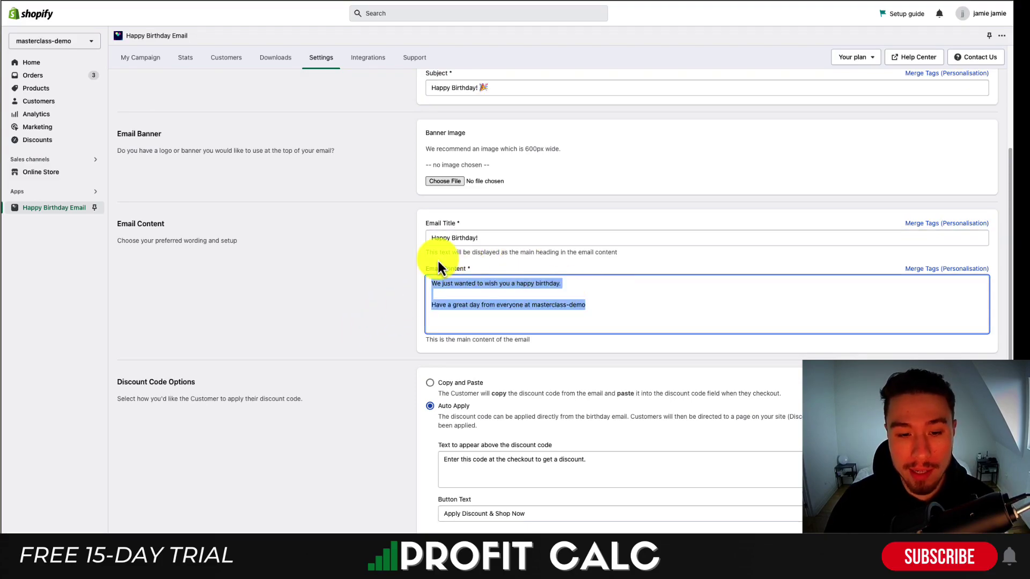
scroll(438, 267, "down", 5)
left_click(476, 200)
scroll(478, 199, "down", 1)
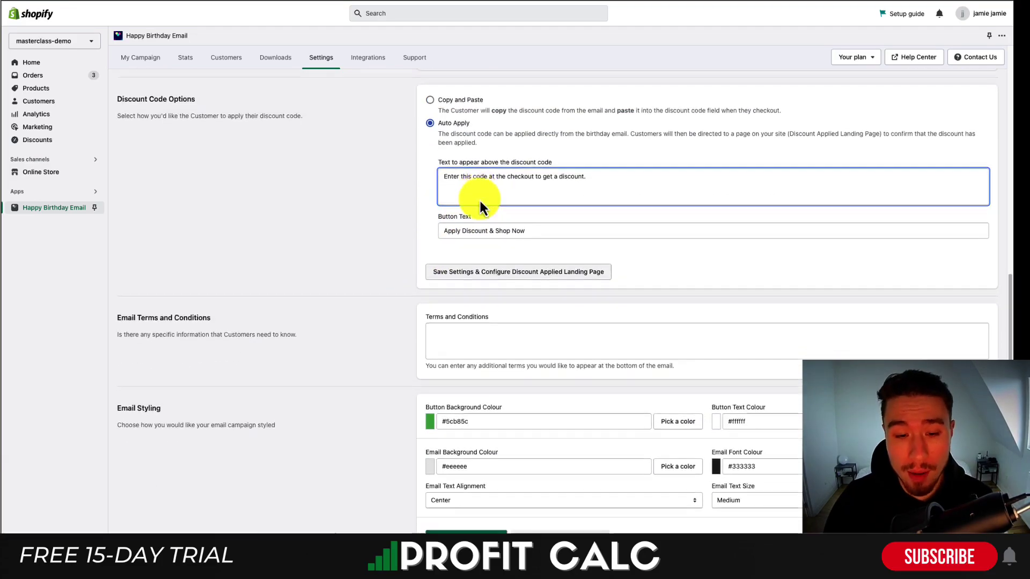
scroll(479, 198, "down", 3)
left_click(484, 251)
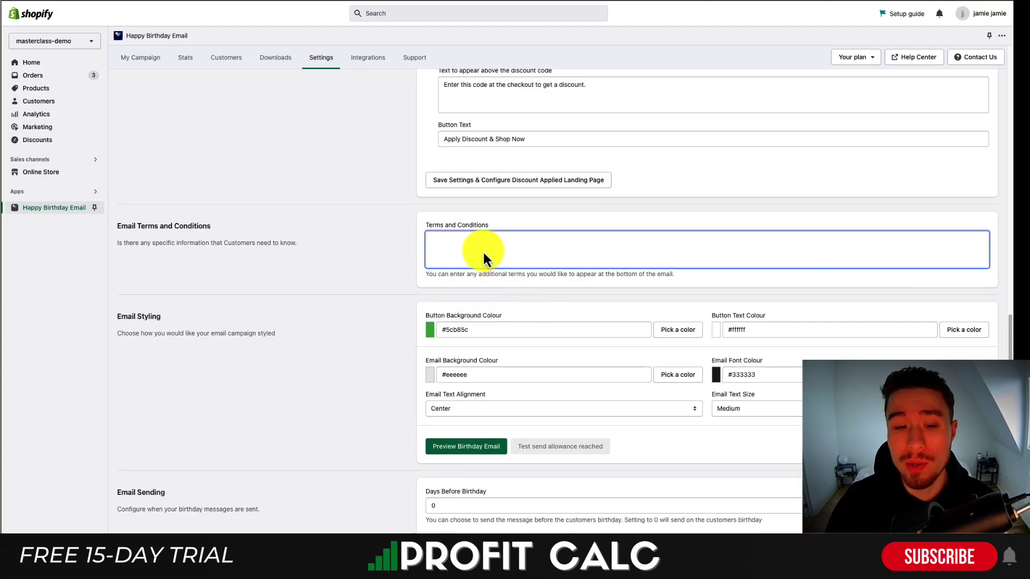
scroll(483, 252, "down", 2)
Set Days Before Birthday to 1 and save the email settings.
left_click(426, 440)
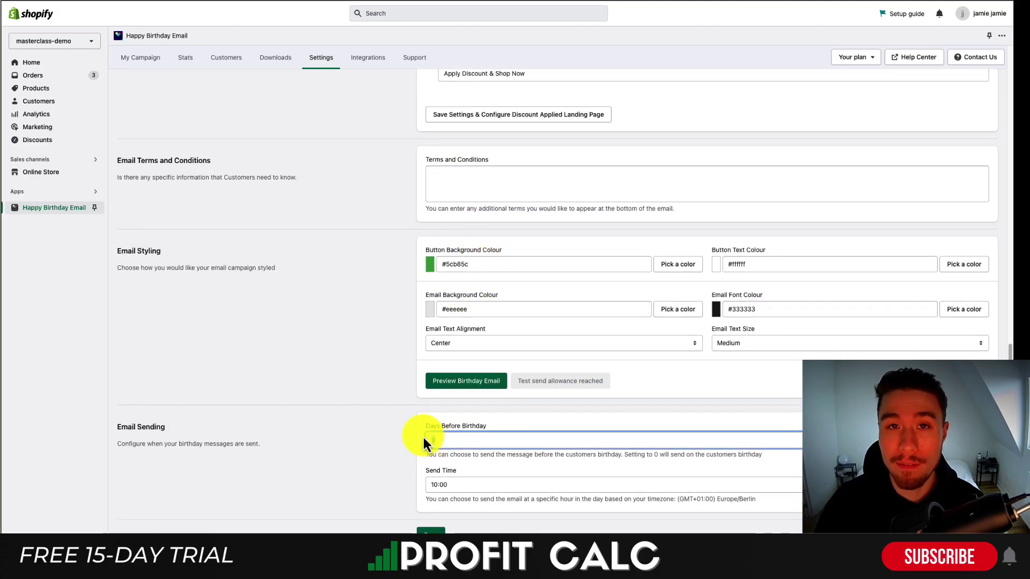
key("BackSpace")
type("1")
left_click(421, 531)
scroll(402, 488, "up", 15)
scroll(402, 486, "down", 15)
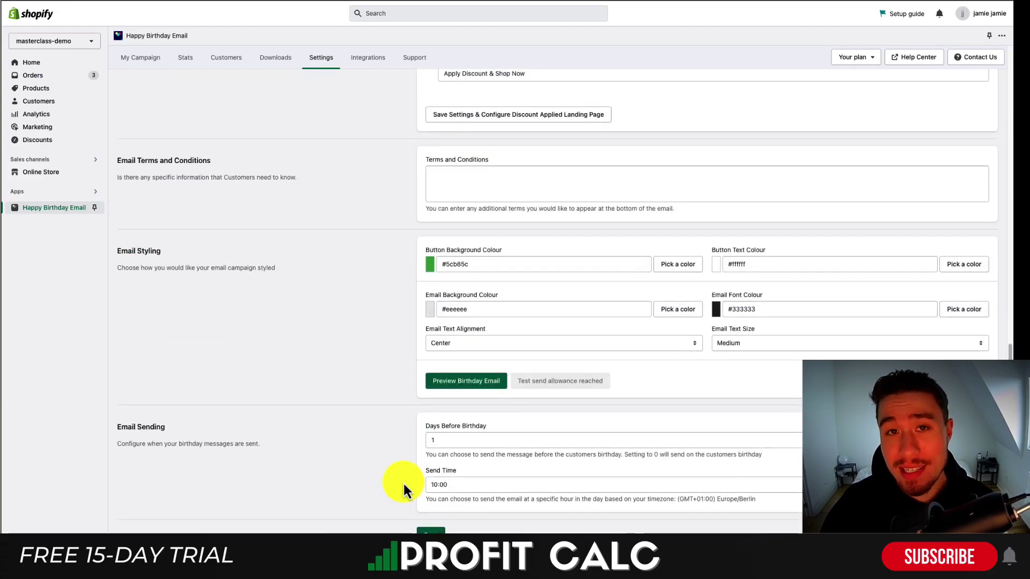
scroll(394, 469, "up", 15)
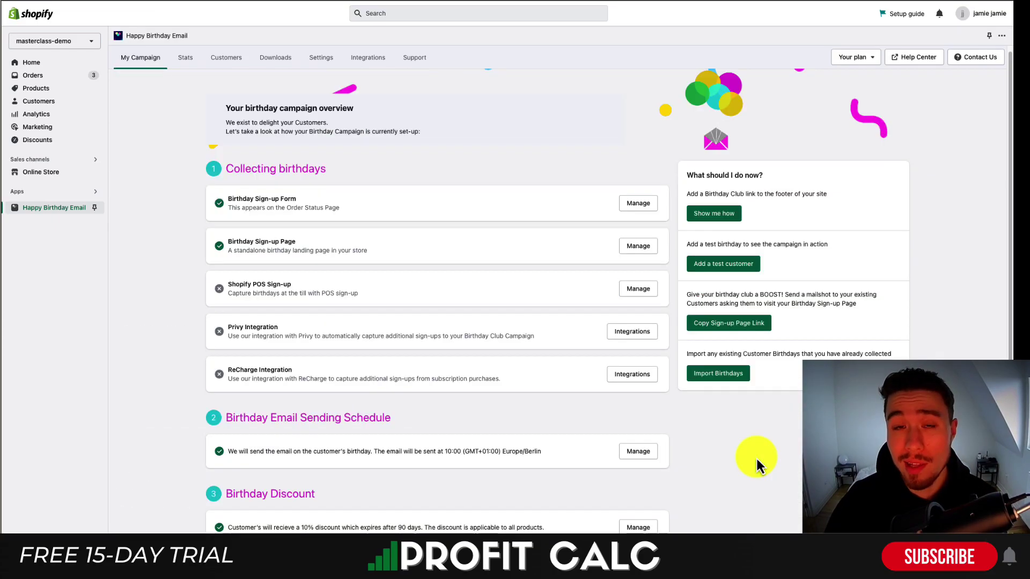
Review the current 10% Birthday Discount card and open its discount settings.
left_click_drag(225, 489, 325, 494)
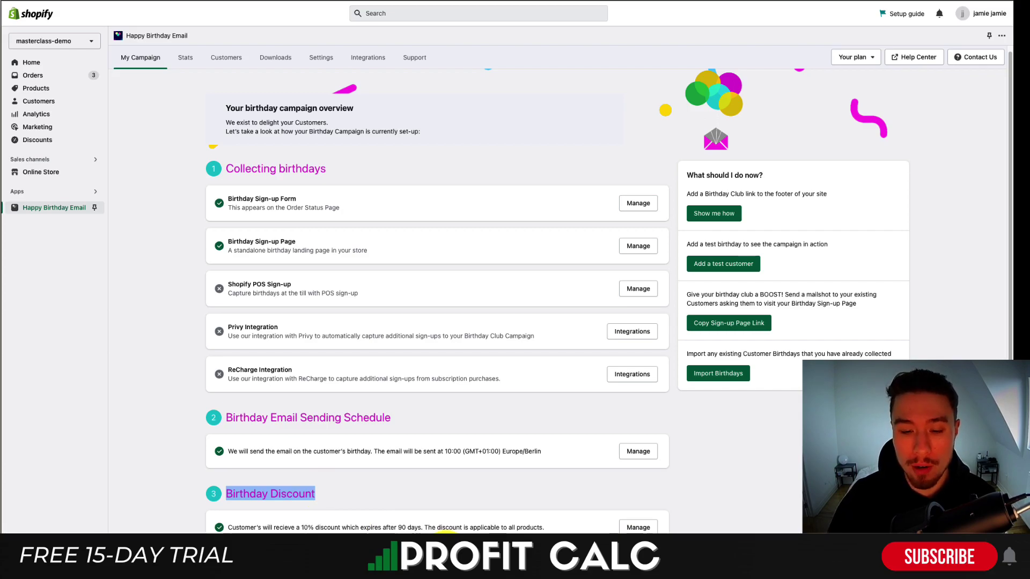
left_click_drag(370, 527, 547, 530)
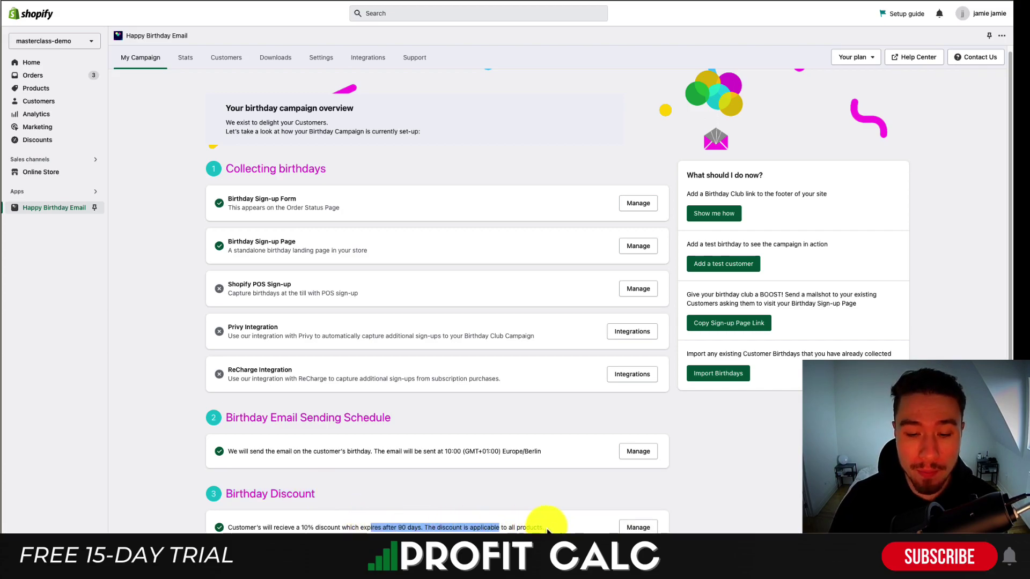
left_click(636, 527)
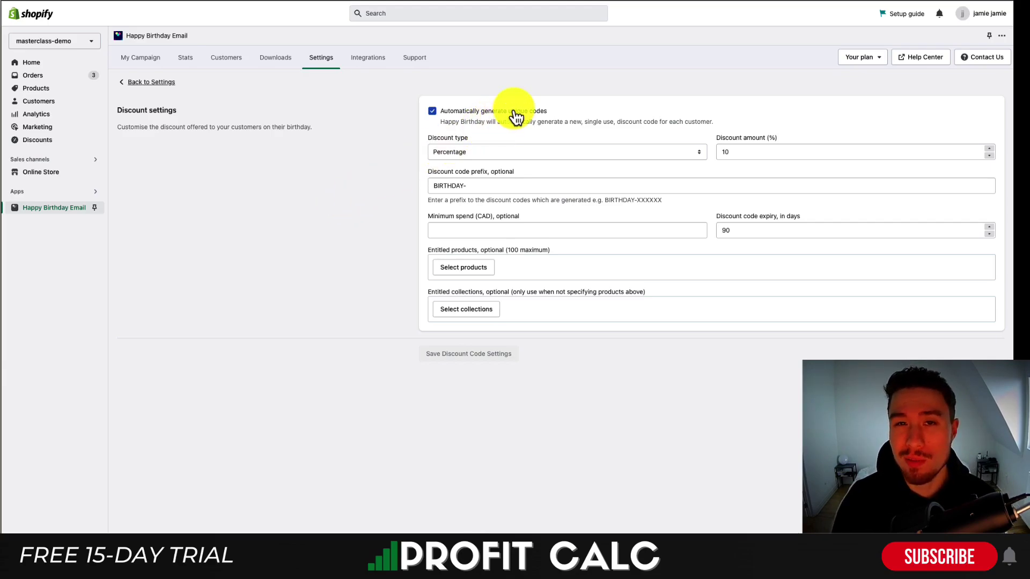
Keep the Percentage discount type and change the discount amount to 25.
left_click(494, 151)
left_click(372, 204)
left_click(767, 152)
key("BackSpace")
key("BackSpace")
type("25")
Leave the BIRTHDAY- prefix, minimum spend, 90-day expiry and collections options unchanged.
left_click(451, 177)
left_click_drag(451, 173, 484, 171)
left_click(468, 188)
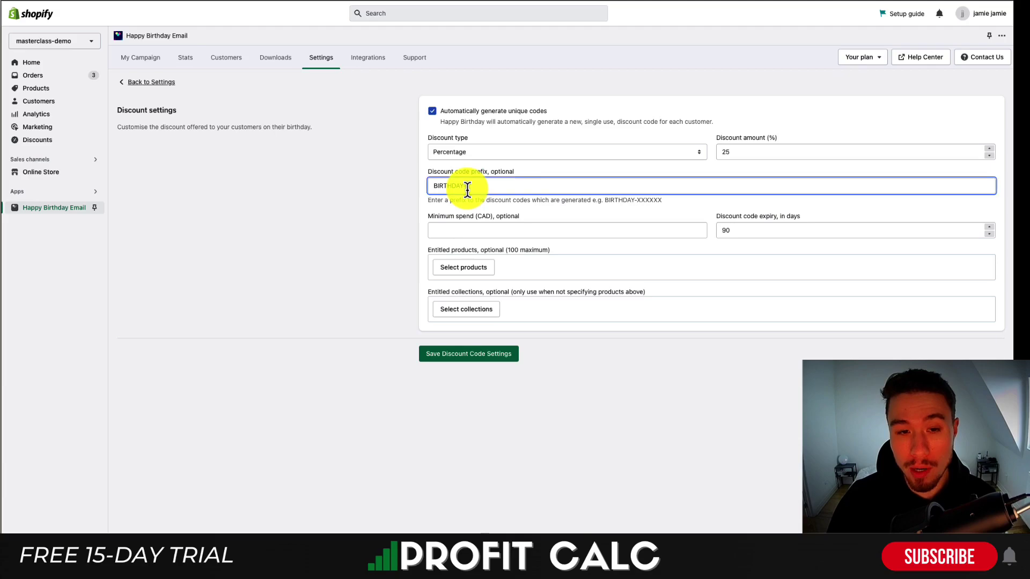
left_click(458, 202)
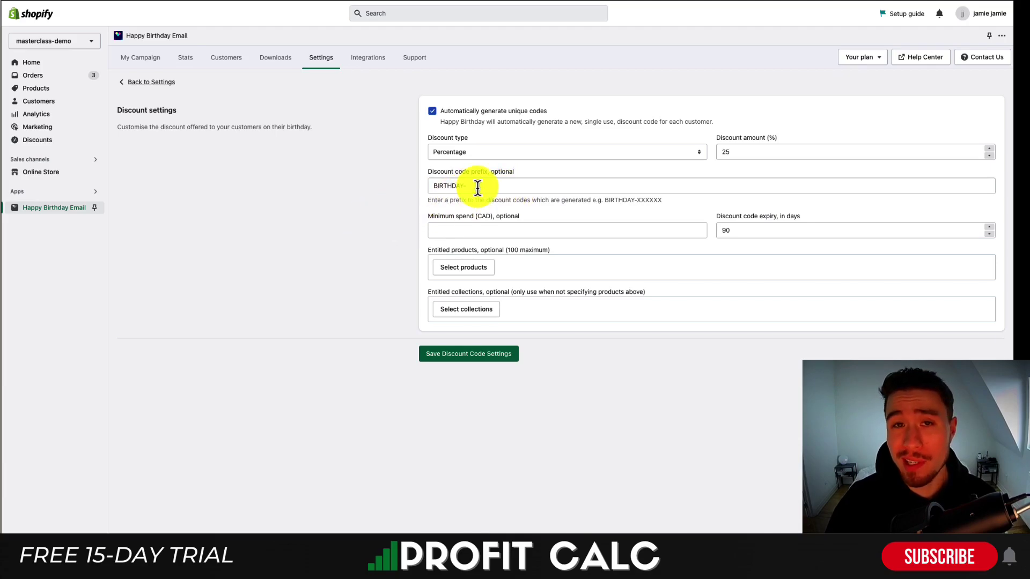
left_click(480, 234)
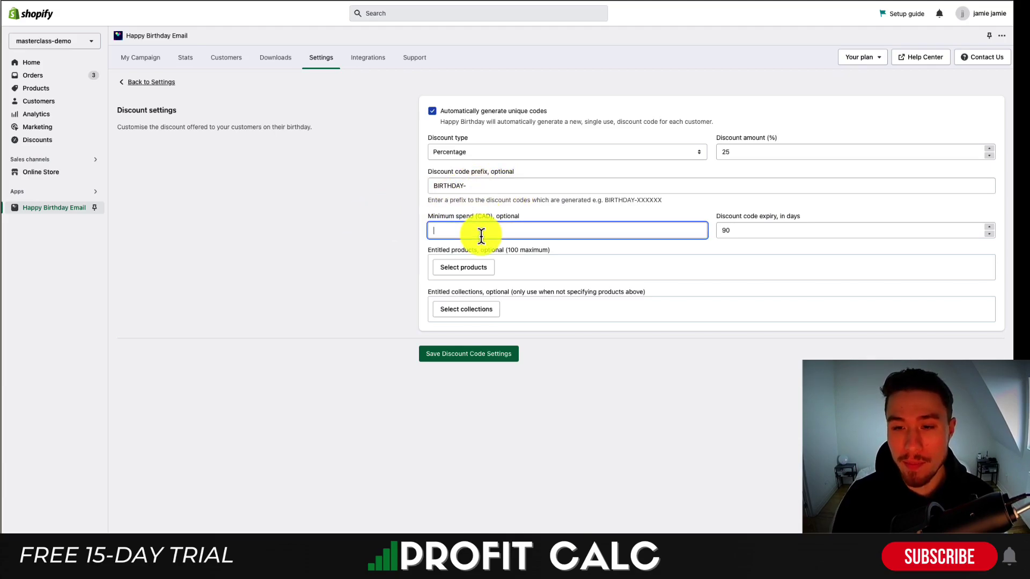
left_click(721, 231)
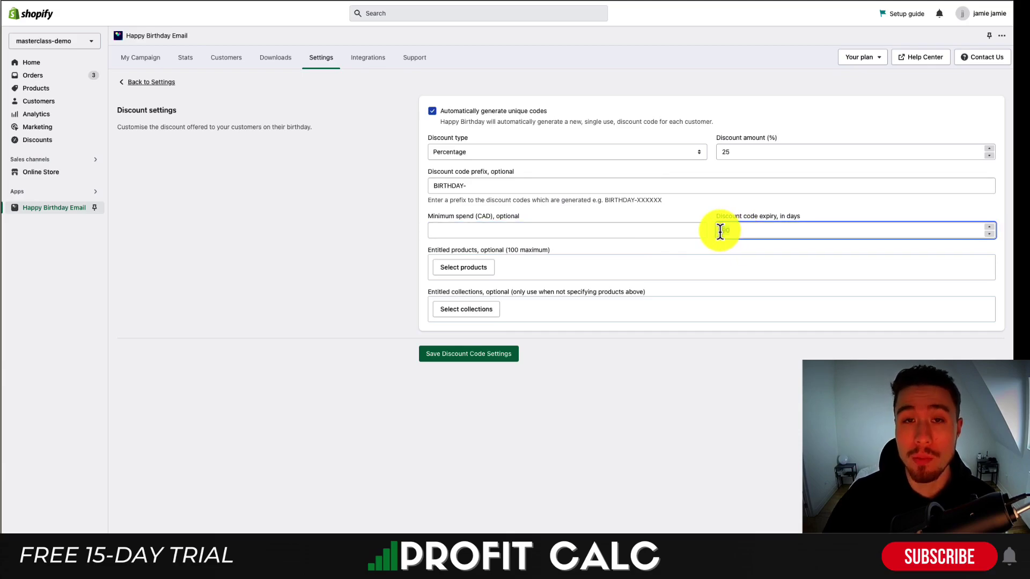
left_click(476, 268)
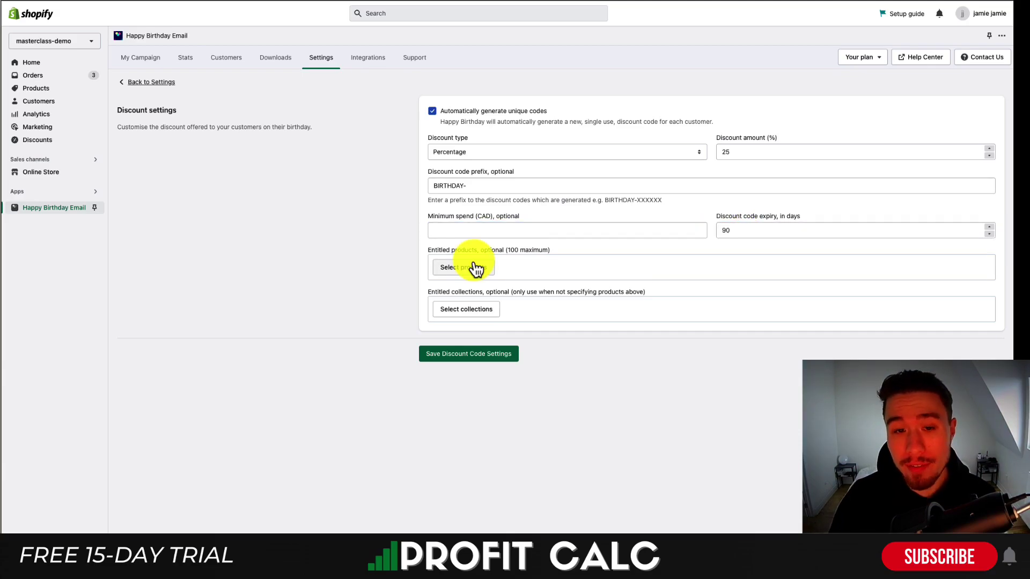
left_click_drag(461, 293, 563, 310)
left_click(586, 363)
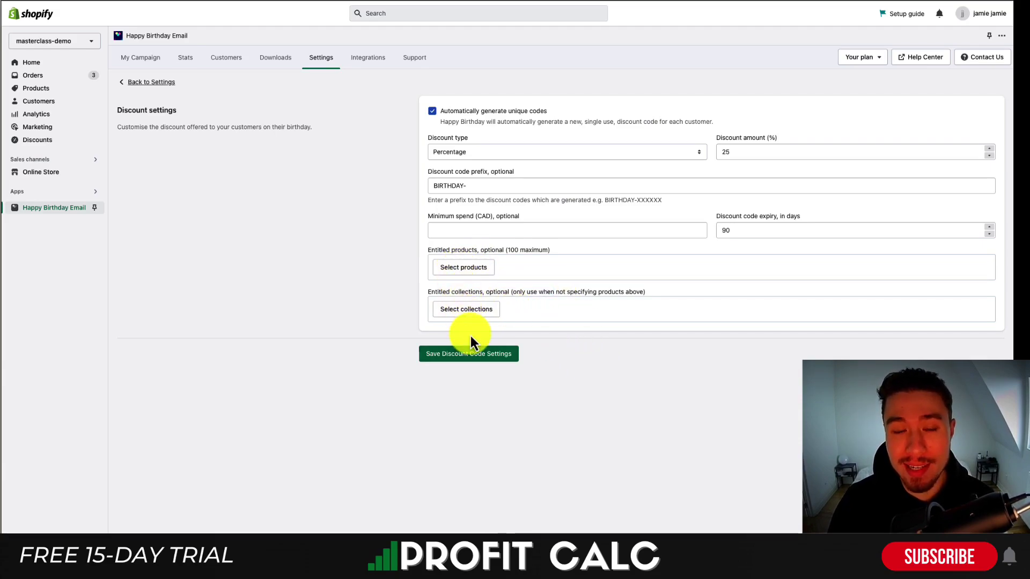
Save the 25% discount settings and view the campaign statistics.
left_click(471, 349)
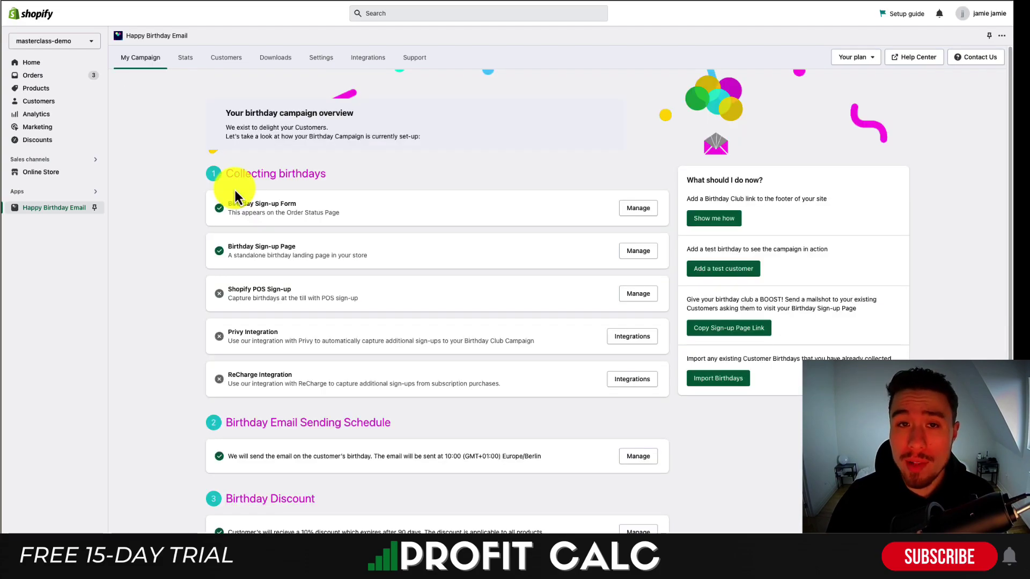
left_click(185, 59)
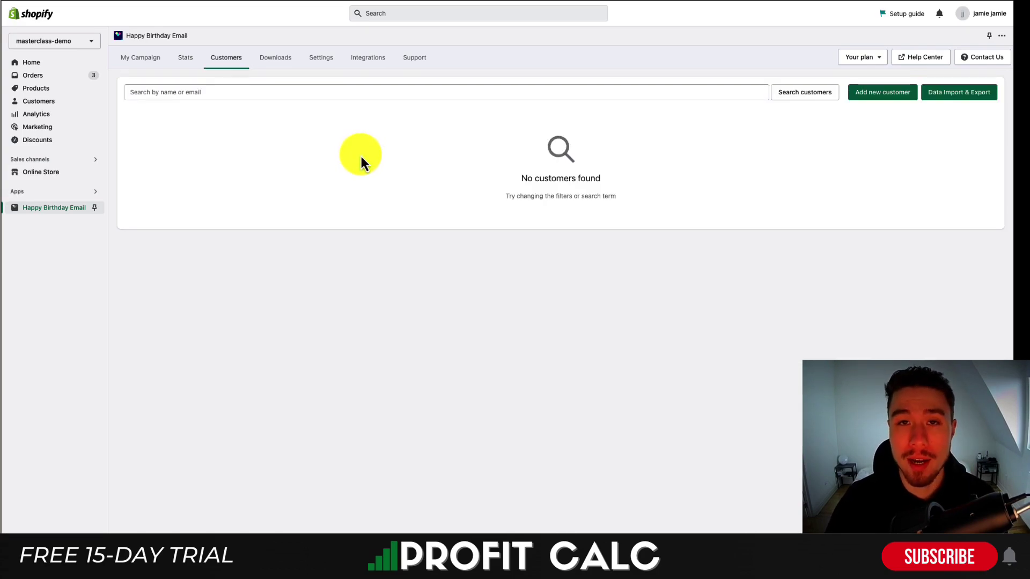
Show the available integrations and read the Klaviyo integration description.
left_click(368, 57)
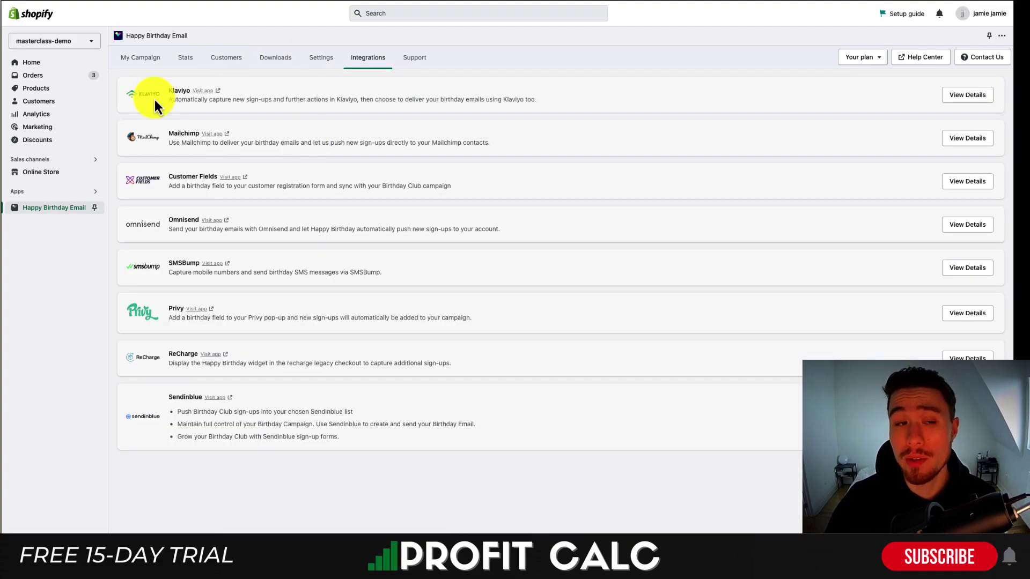
left_click_drag(180, 103, 374, 101)
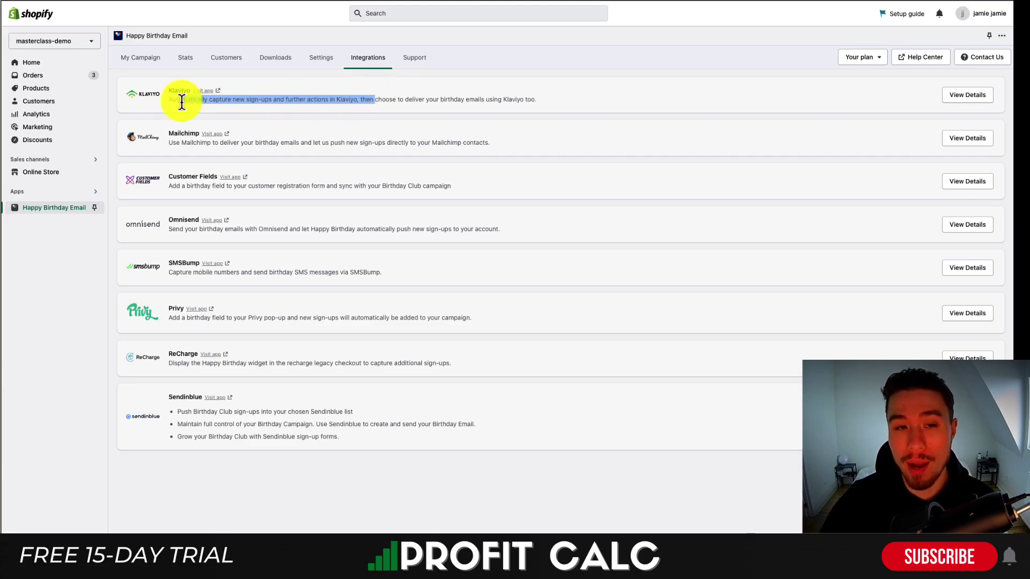
left_click(383, 102)
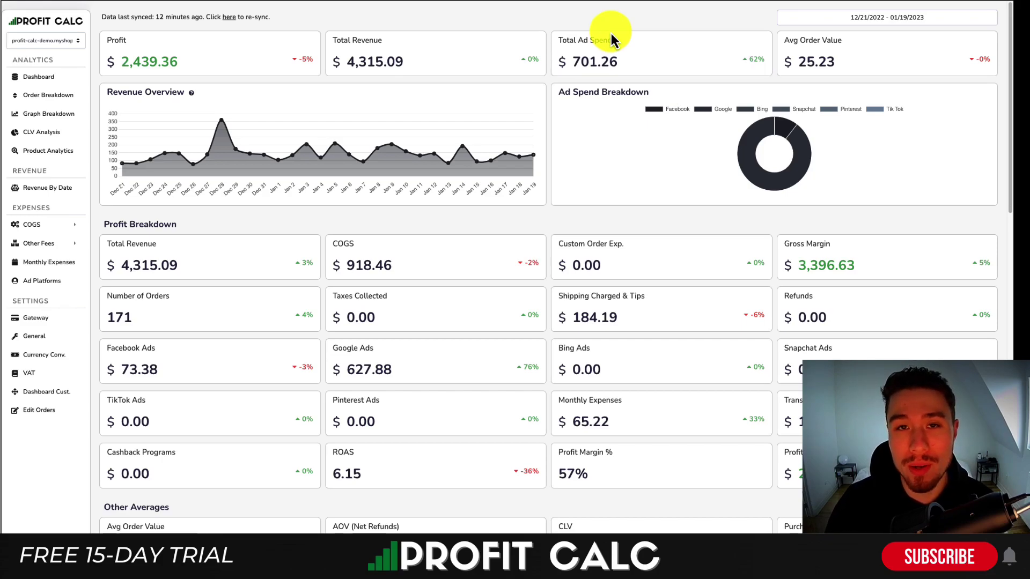
left_click(883, 15)
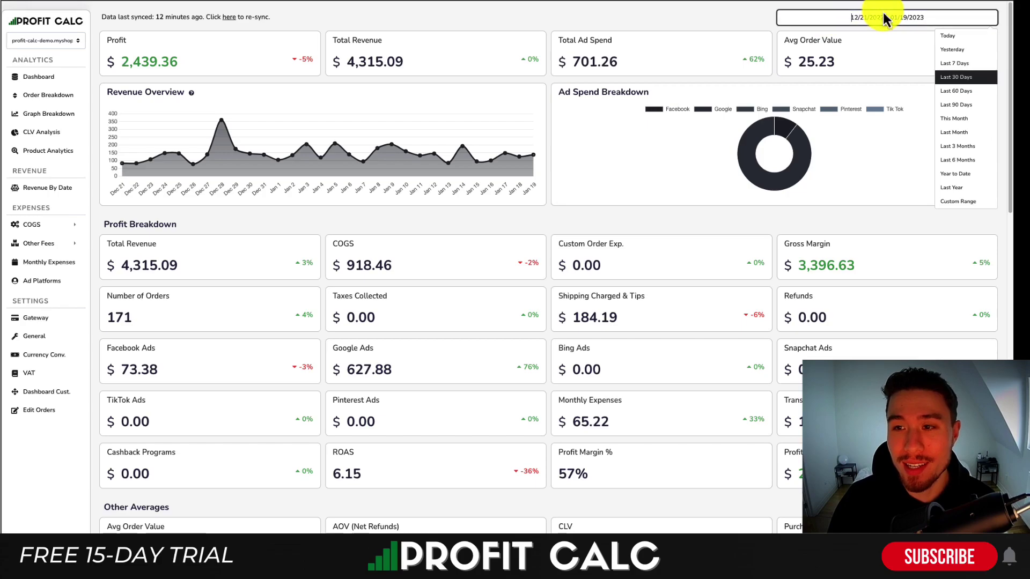
left_click(622, 15)
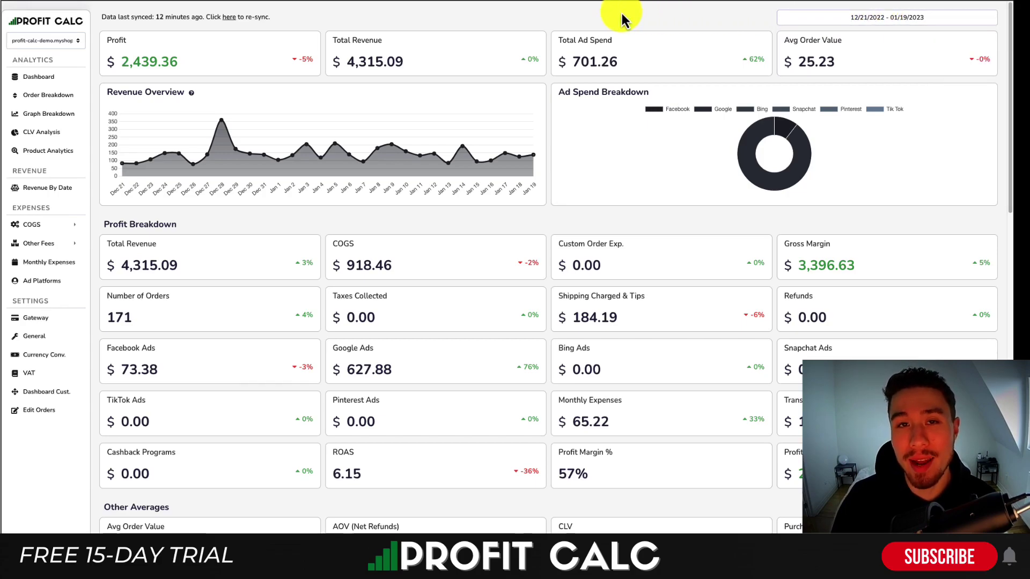